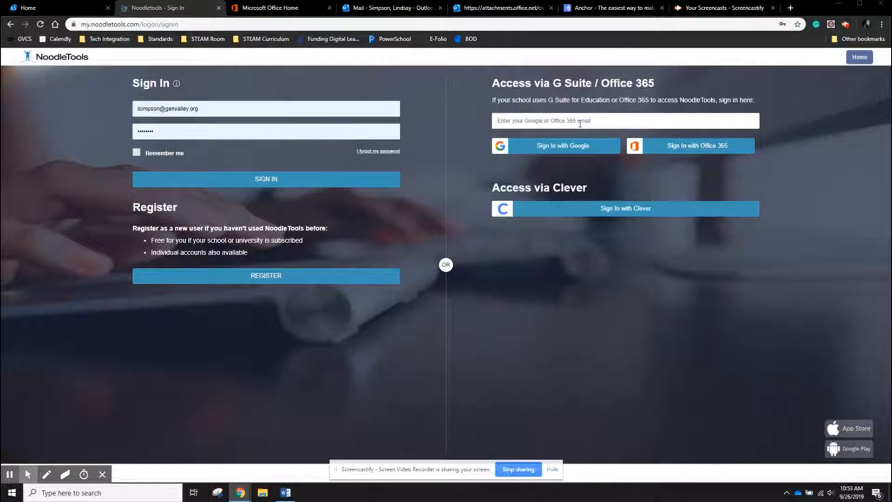
# Sign in through the Office 365 access option using the saved school e-mail address
pyautogui.click(580, 124)
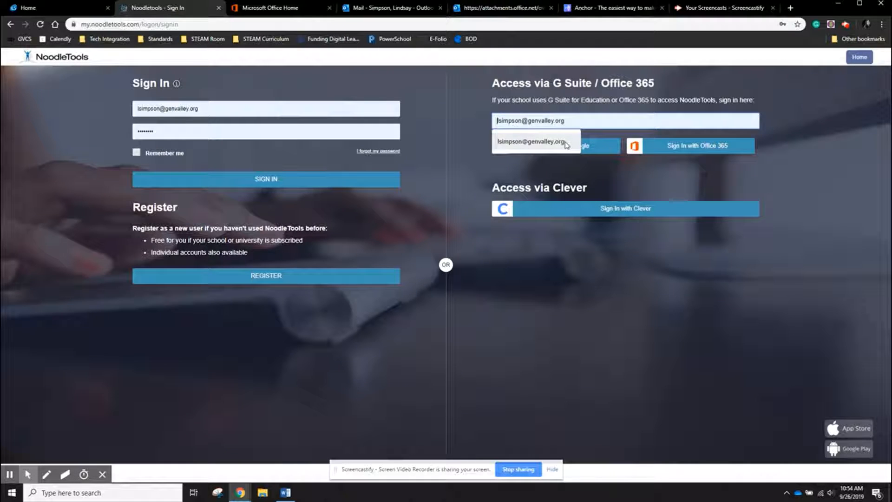
pyautogui.click(566, 144)
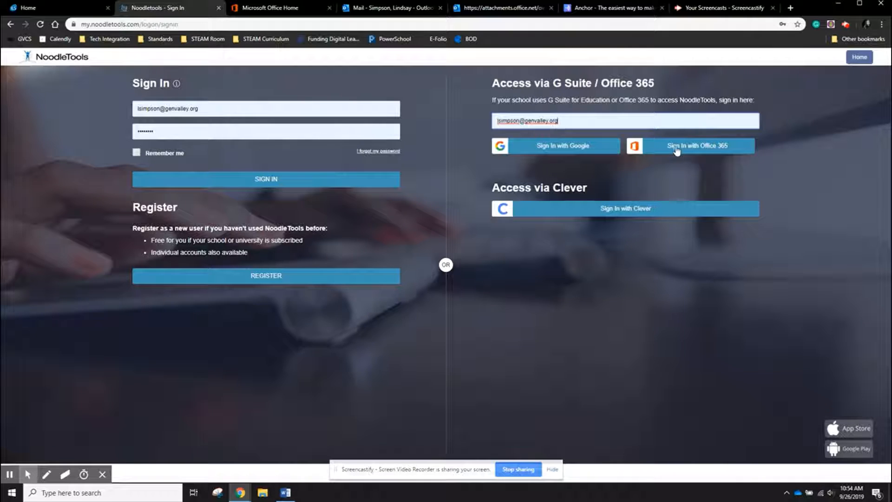
pyautogui.click(734, 149)
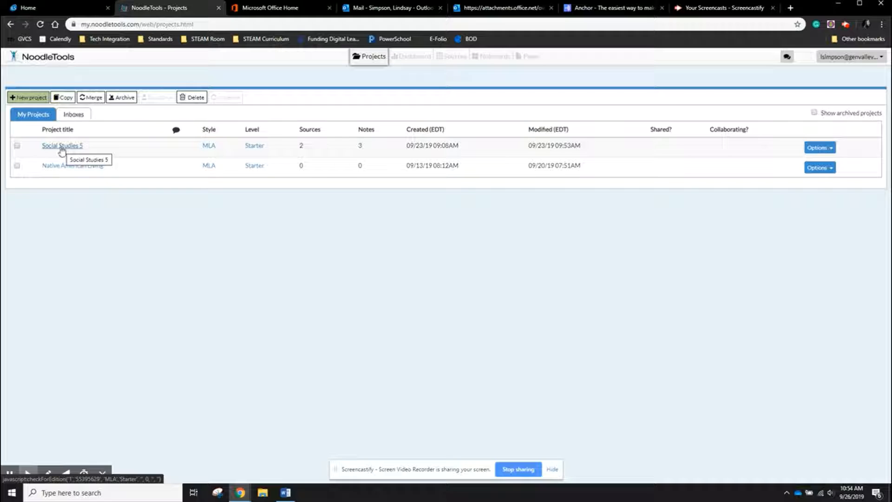
# Create a new project titled with the user's last name followed by "- Country", using MLA citation style and the Starter level
pyautogui.click(23, 99)
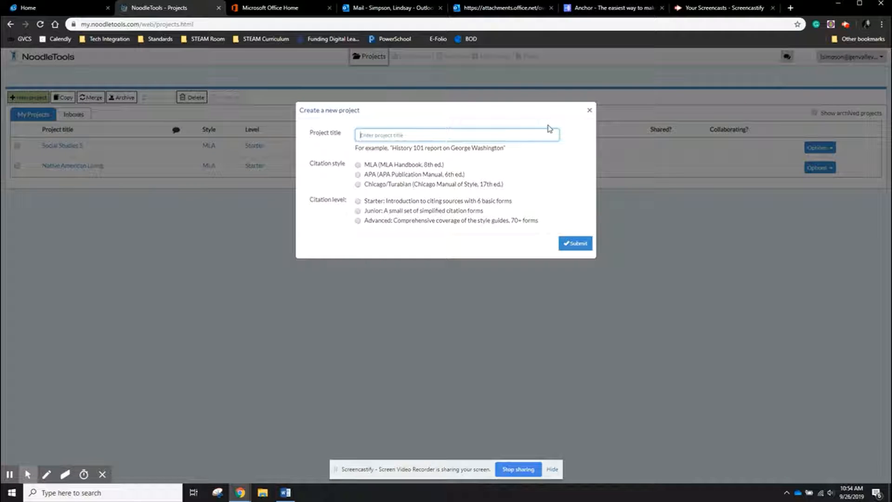
pyautogui.write('Simpson- COunt')
pyautogui.press('BackSpace')
pyautogui.press('BackSpace')
pyautogui.press('BackSpace')
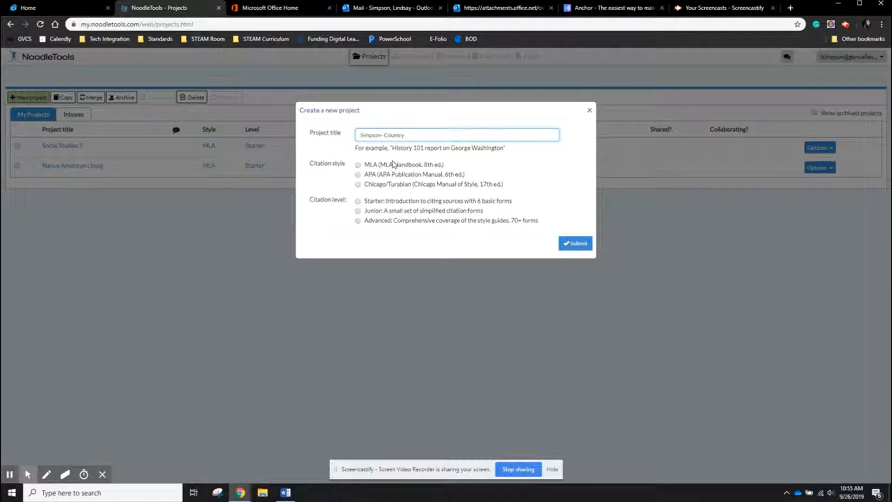
pyautogui.click(358, 165)
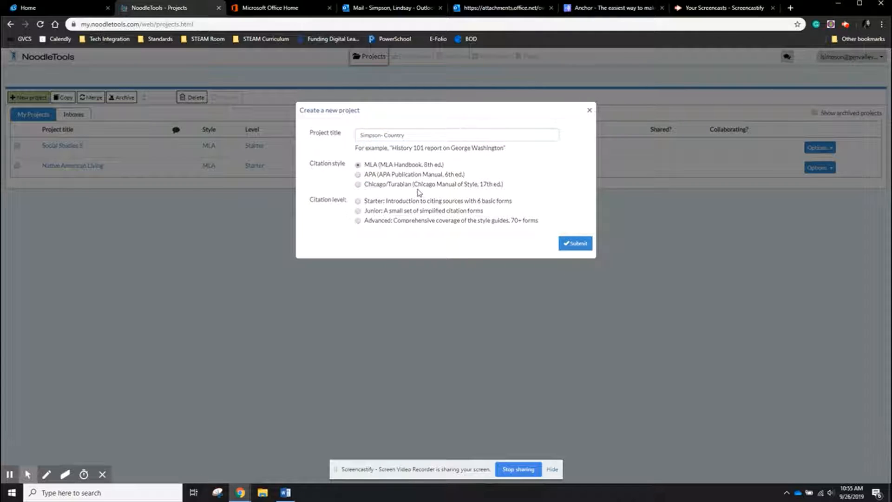
pyautogui.click(358, 202)
pyautogui.click(360, 205)
pyautogui.click(585, 249)
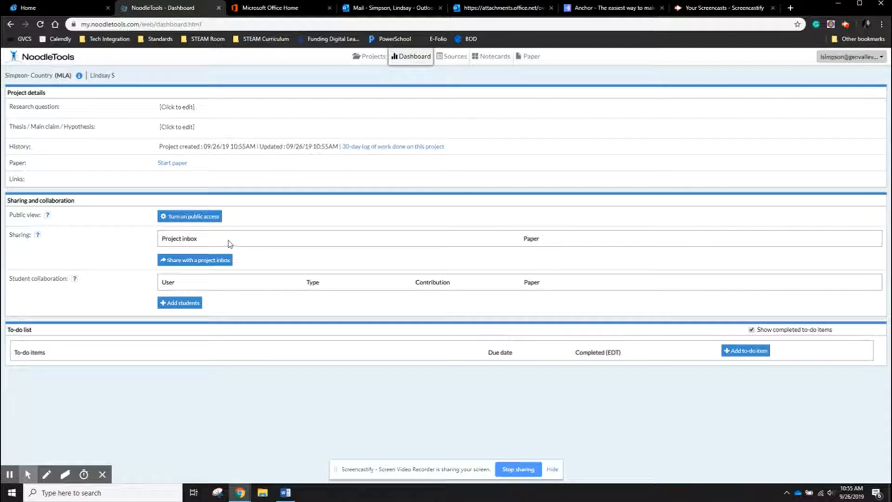
# Fill in the project's research question with two lines: "Find the location of a country." and "Find one fun fact about the country."
pyautogui.click(177, 107)
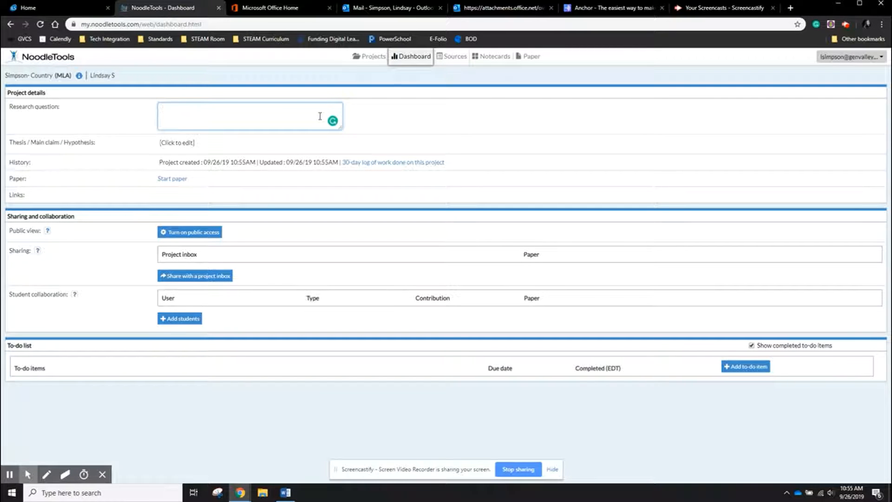
pyautogui.write('If')
pyautogui.write('ind the location of a con')
pyautogui.press('BackSpace')
pyautogui.write('untry.')
pyautogui.press('Return')
pyautogui.write('Find one fun fact about')
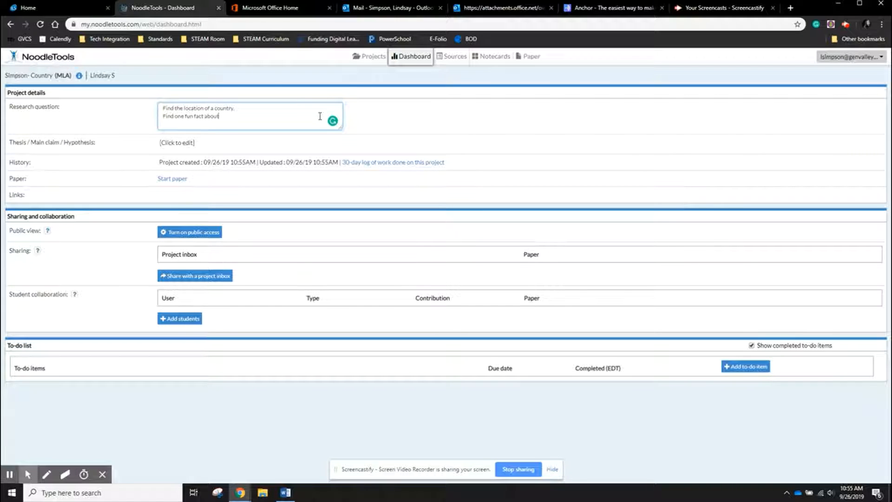
pyautogui.write(' the country')
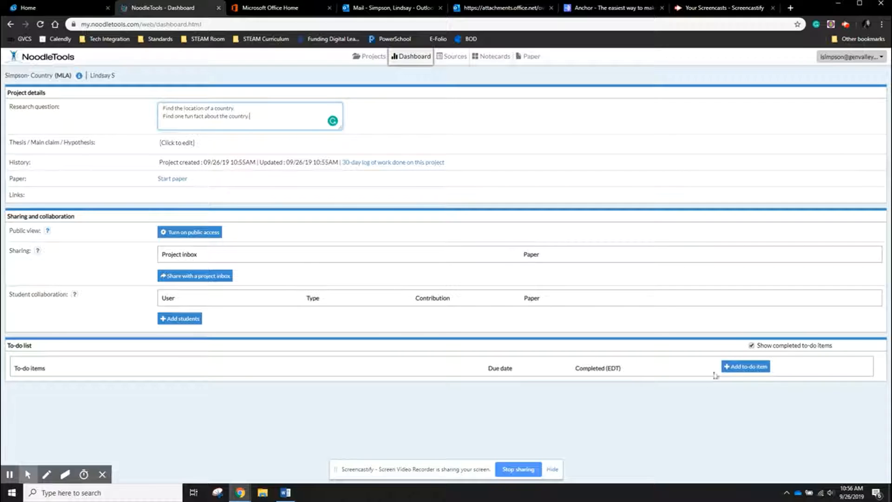
# Add the to-do item "Find an article for a fun fact about Germany" with a due date of September 26, 2019
pyautogui.click(732, 373)
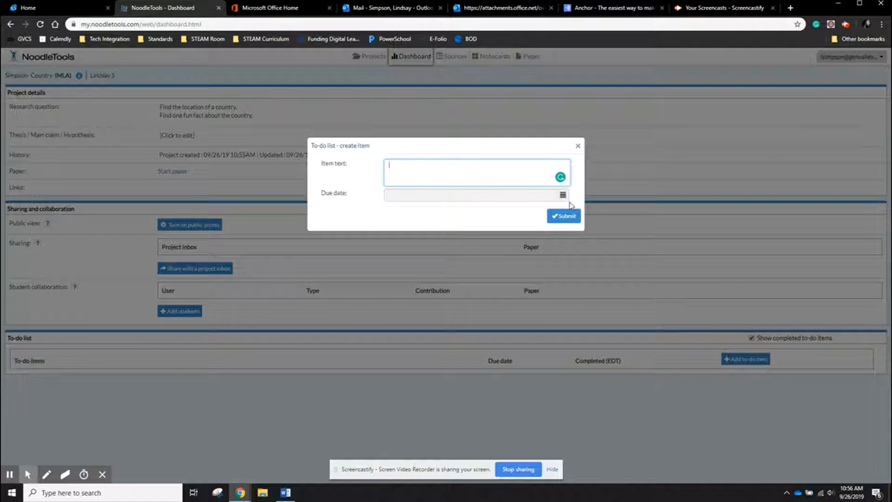
pyautogui.write('Find an article fora fu')
pyautogui.press('BackSpace')
pyautogui.press('BackSpace')
pyautogui.press('BackSpace')
pyautogui.write('fun fact about Ge')
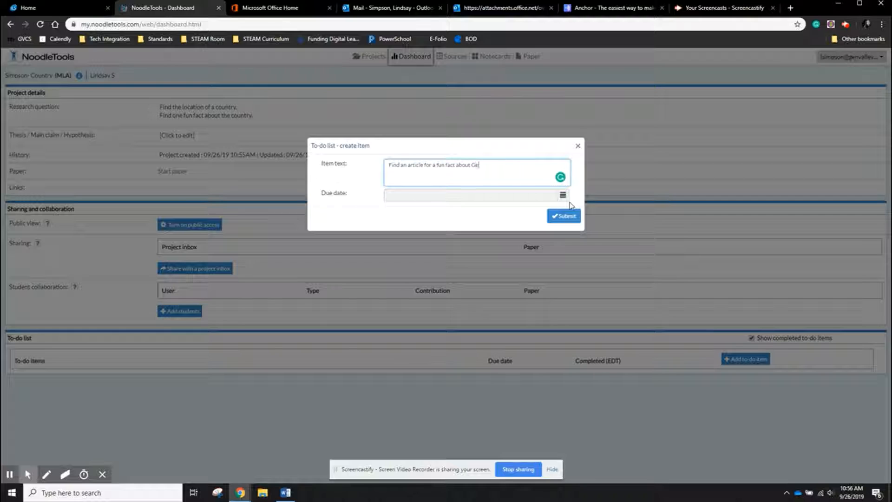
pyautogui.write('rmany')
pyautogui.click(563, 196)
pyautogui.click(626, 296)
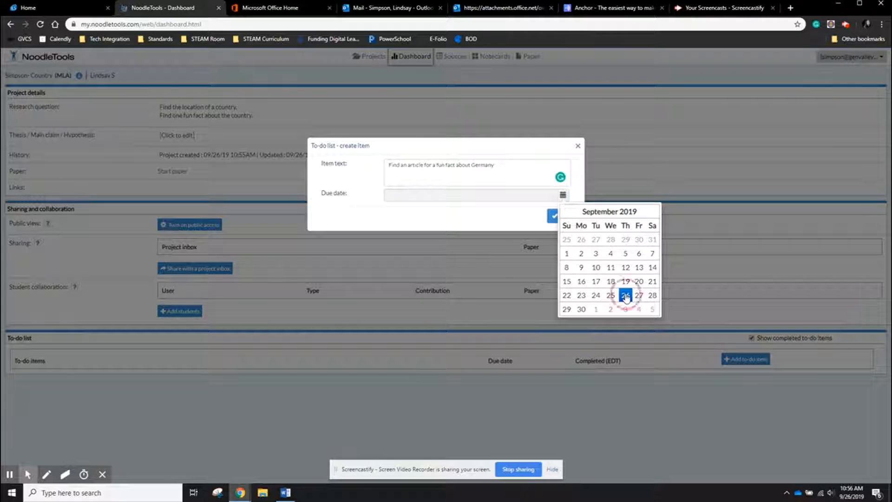
pyautogui.click(557, 219)
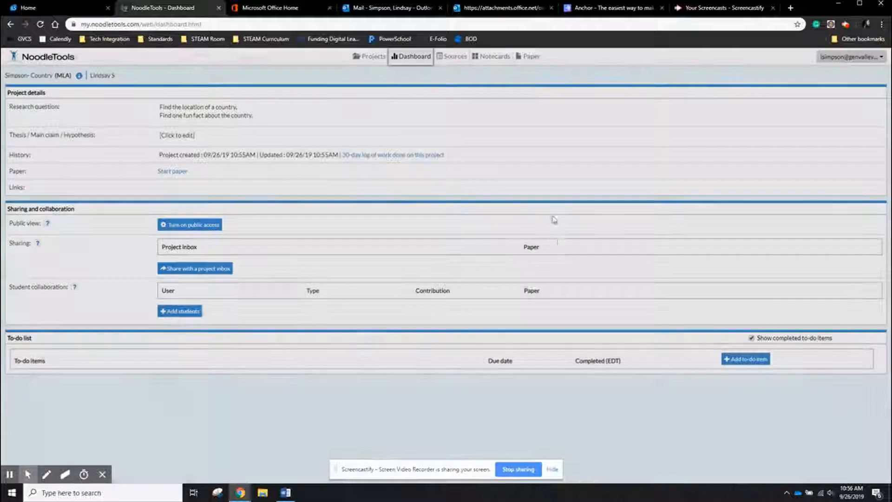
# Add the to-do item "Find a map to use to find the location" with a due date of September 27, 2019
pyautogui.click(739, 362)
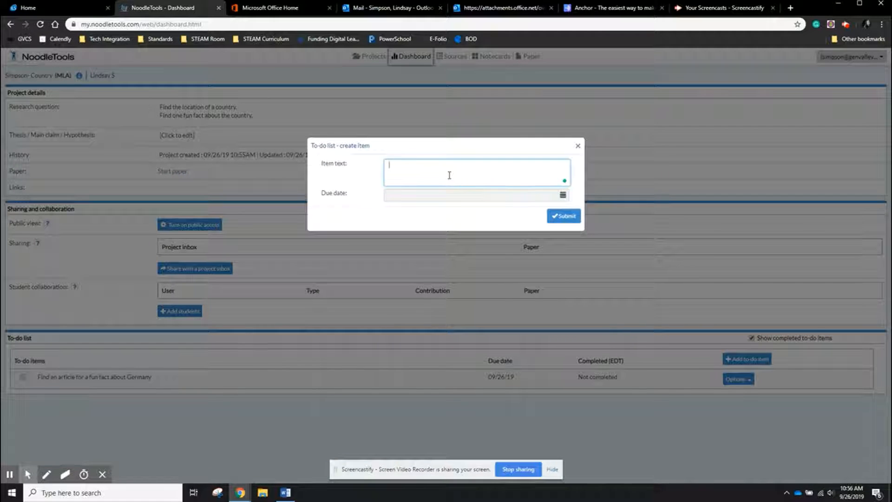
pyautogui.write('Find a map to use to find the location')
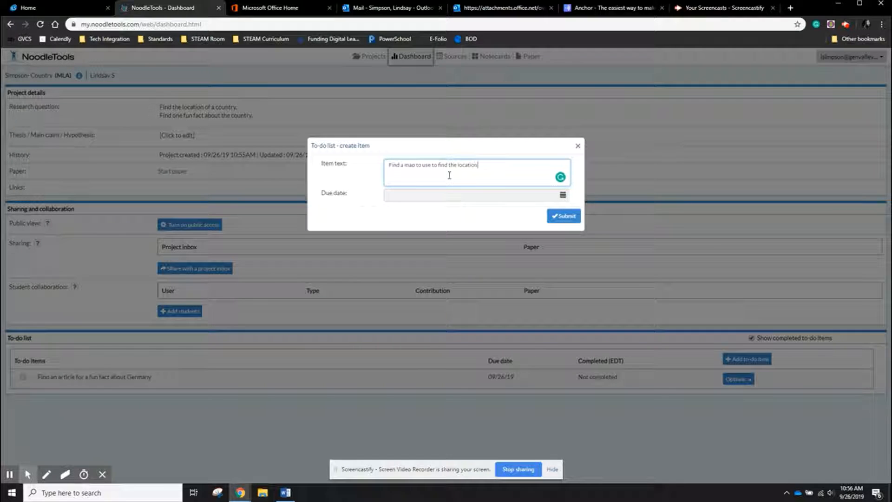
pyautogui.click(563, 195)
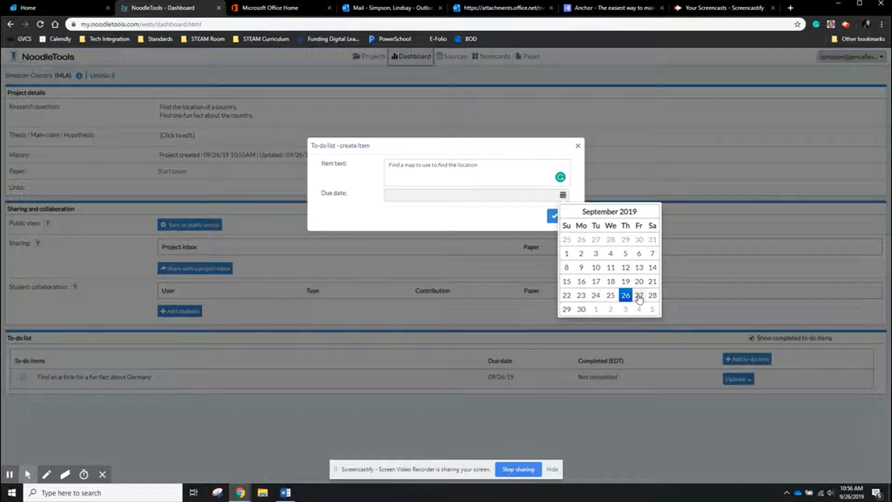
pyautogui.click(638, 295)
pyautogui.click(565, 216)
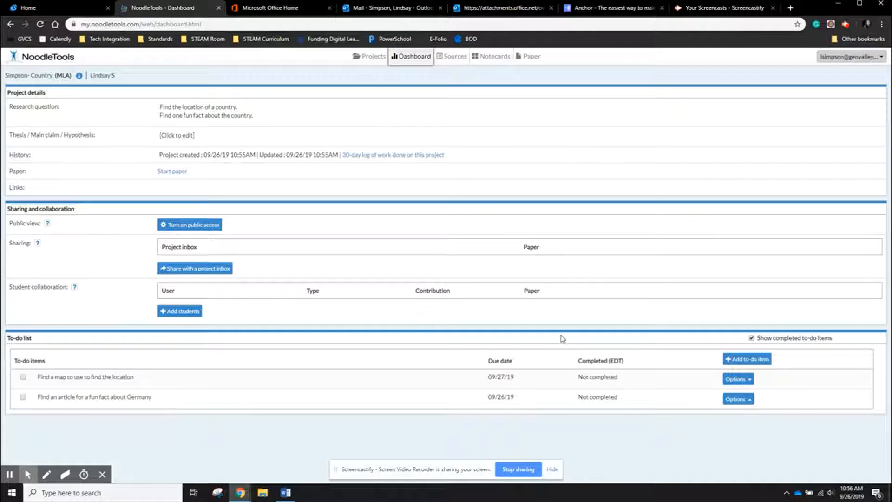